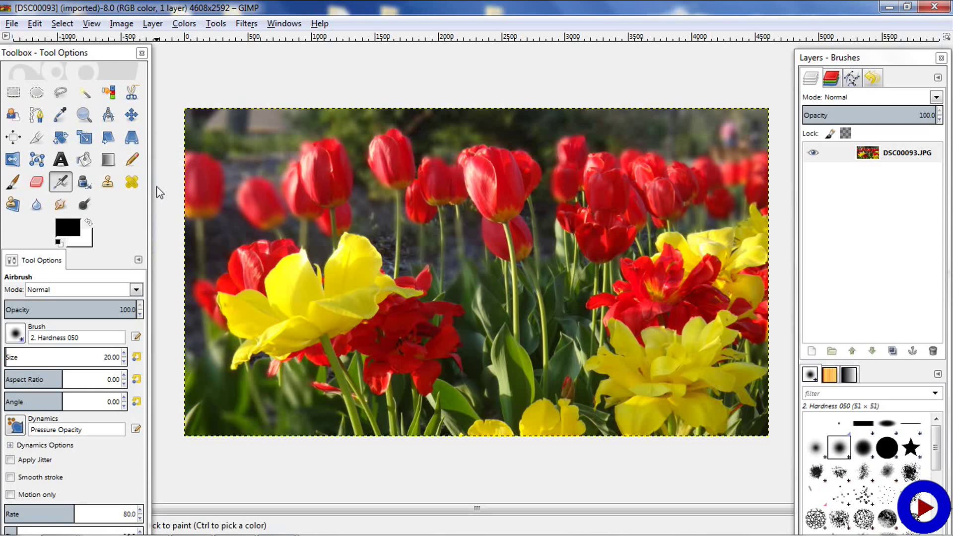
# Step: Open Scale Image for the 4608×2592 tulip photo, keeping px units and the width-height chain linked
pyautogui.click(121, 30)
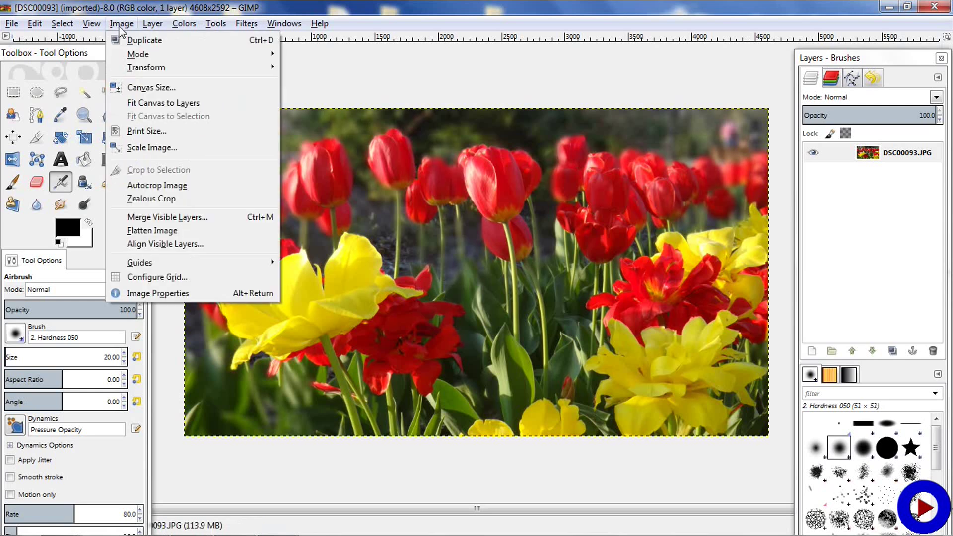
pyautogui.click(187, 148)
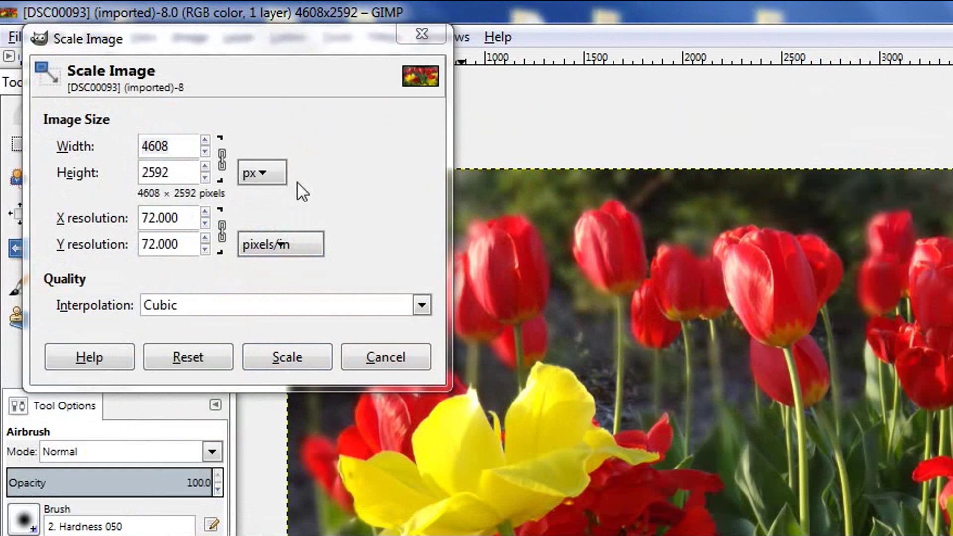
pyautogui.click(286, 174)
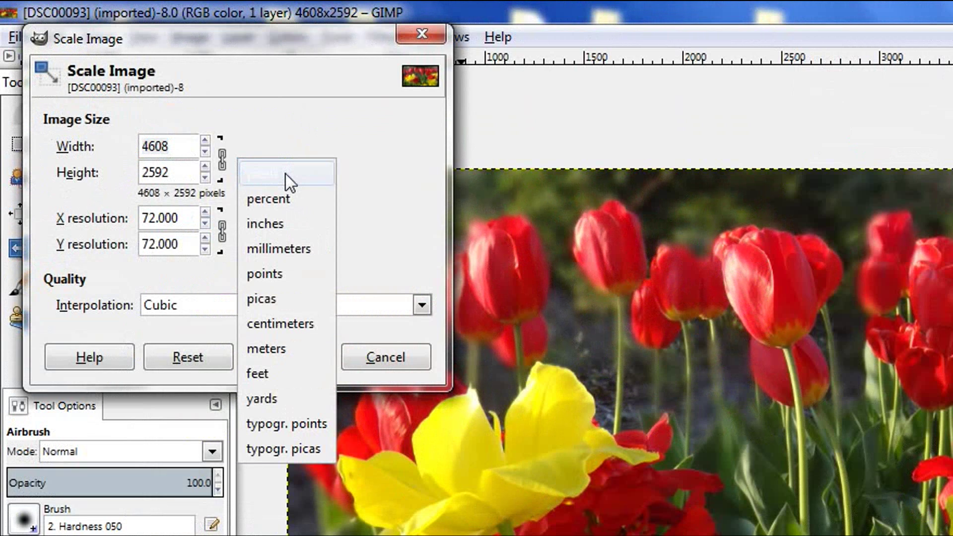
pyautogui.click(286, 175)
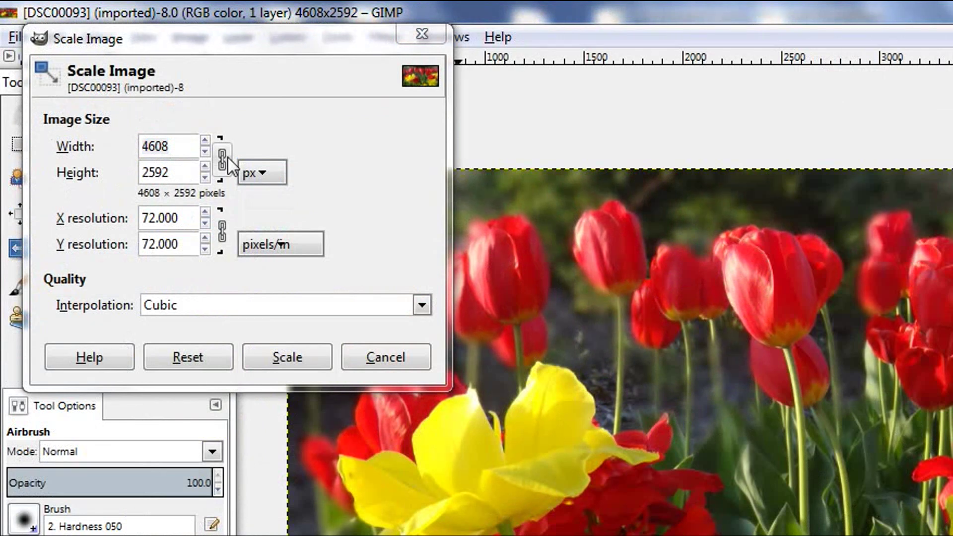
pyautogui.click(227, 156)
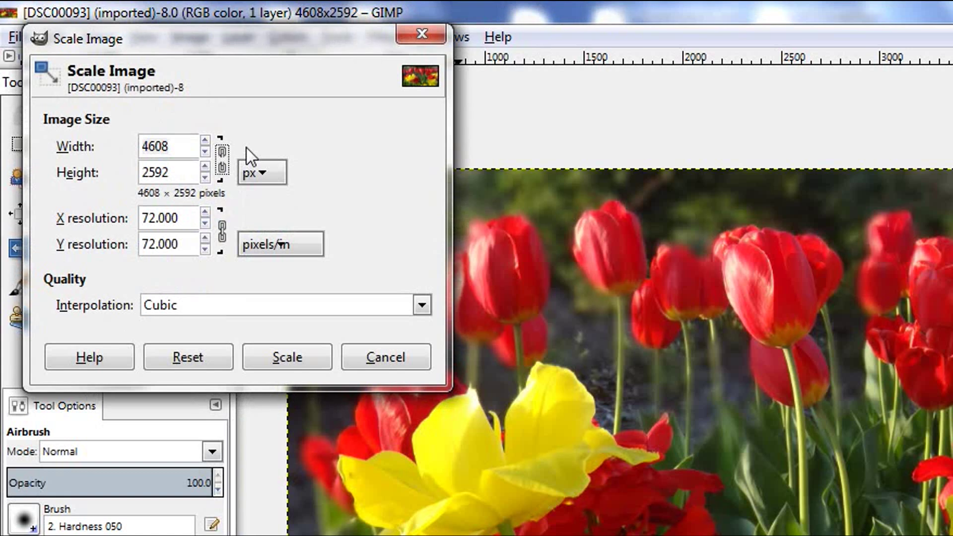
pyautogui.click(225, 150)
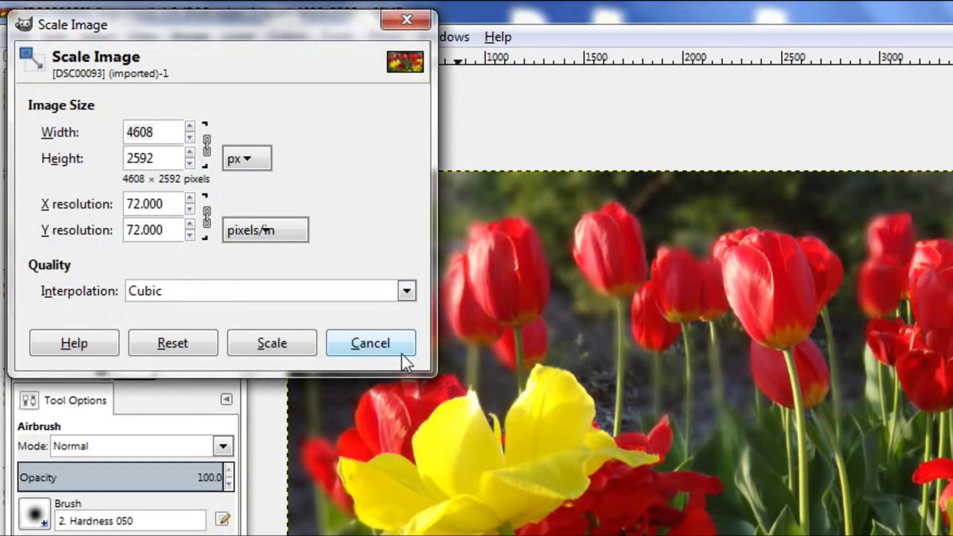
pyautogui.click(406, 292)
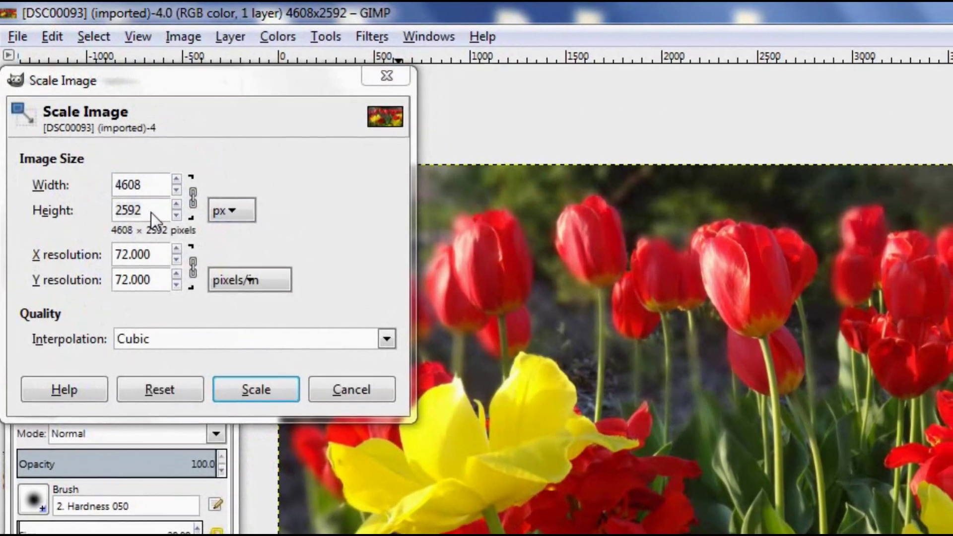
# Step: Set the height to 720 so the width follows to 1280, and scale the image
pyautogui.doubleClick(151, 211)
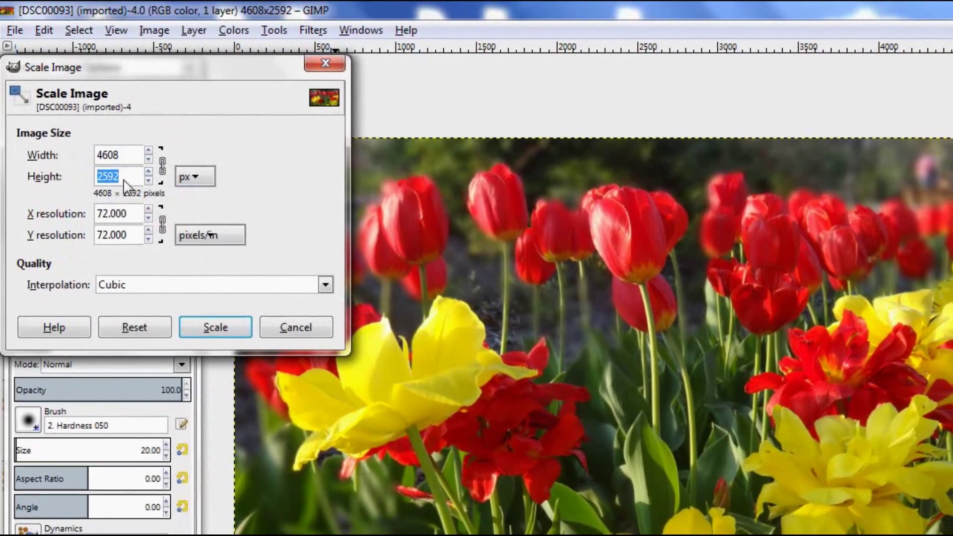
pyautogui.write('720')
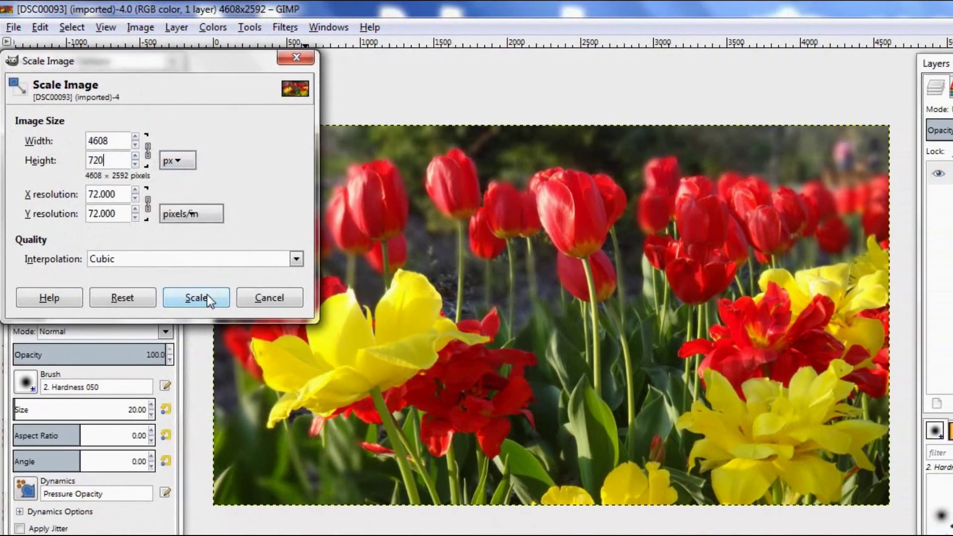
pyautogui.click(206, 296)
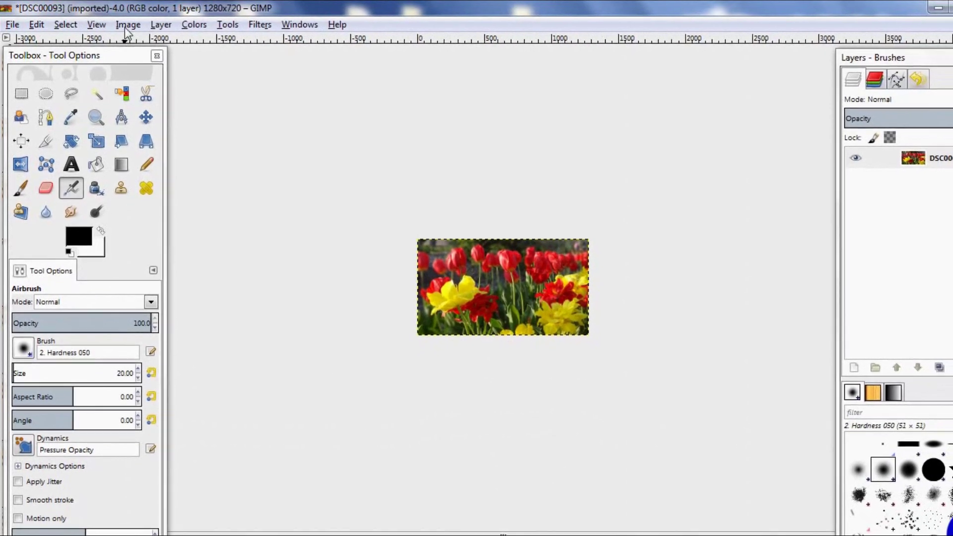
# Step: Verify in Scale Image that the photo is now 1280×720, closing it unchanged
pyautogui.click(125, 24)
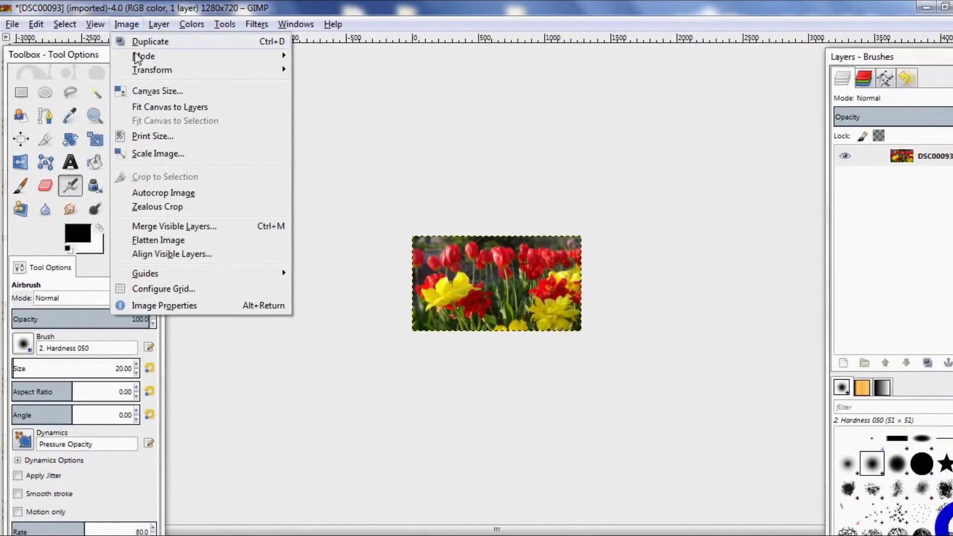
pyautogui.click(153, 150)
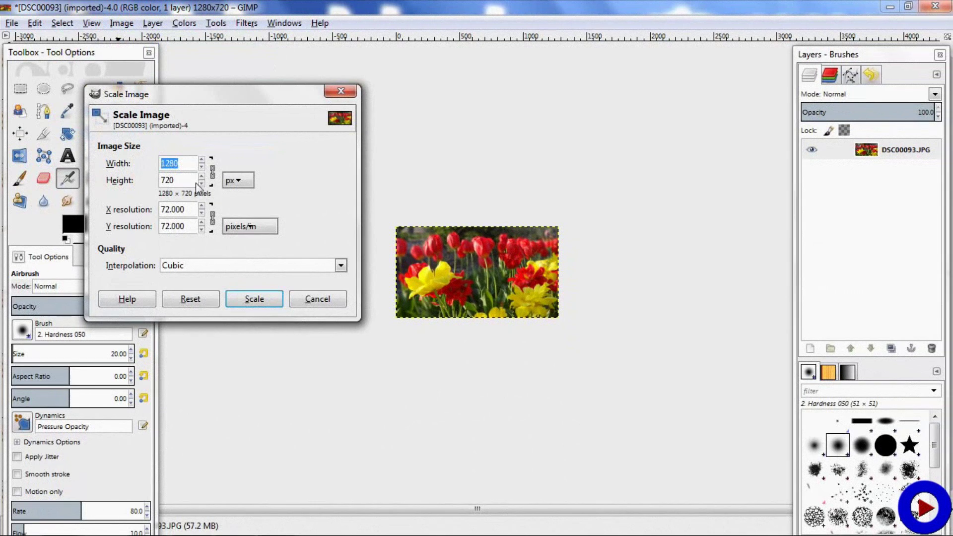
pyautogui.press('Return')
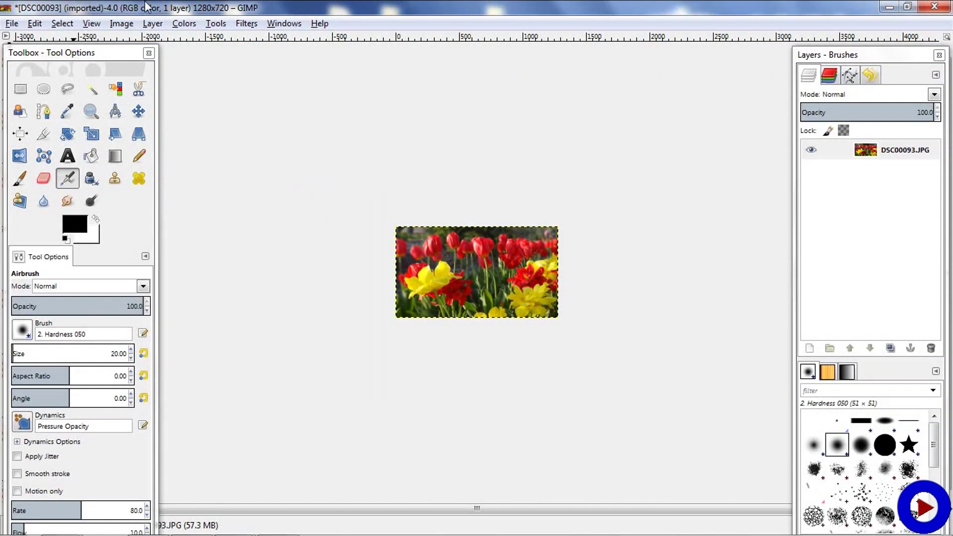
pyautogui.click(14, 25)
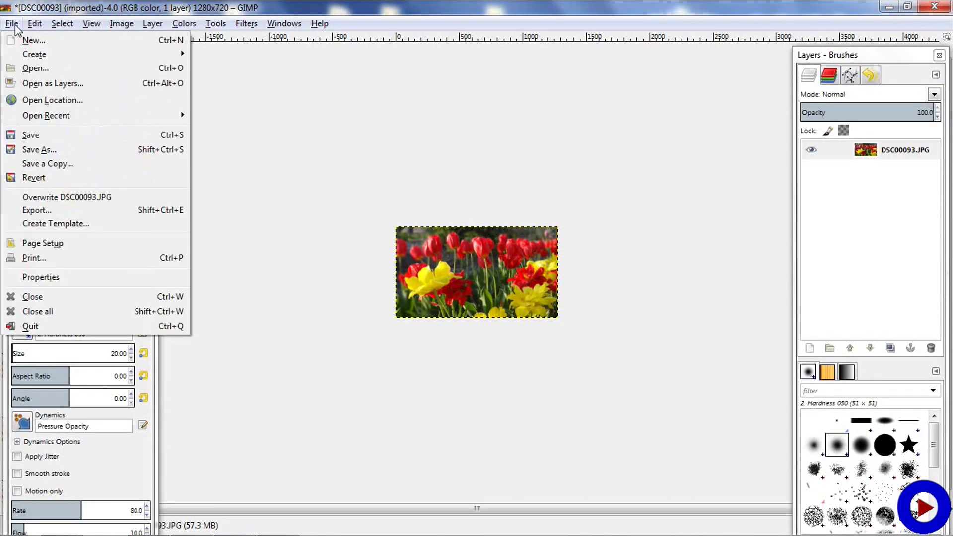
# Step: Export the scaled photo as DSC00093-new.JPG in the Photos folder
pyautogui.click(79, 212)
pyautogui.click(114, 75)
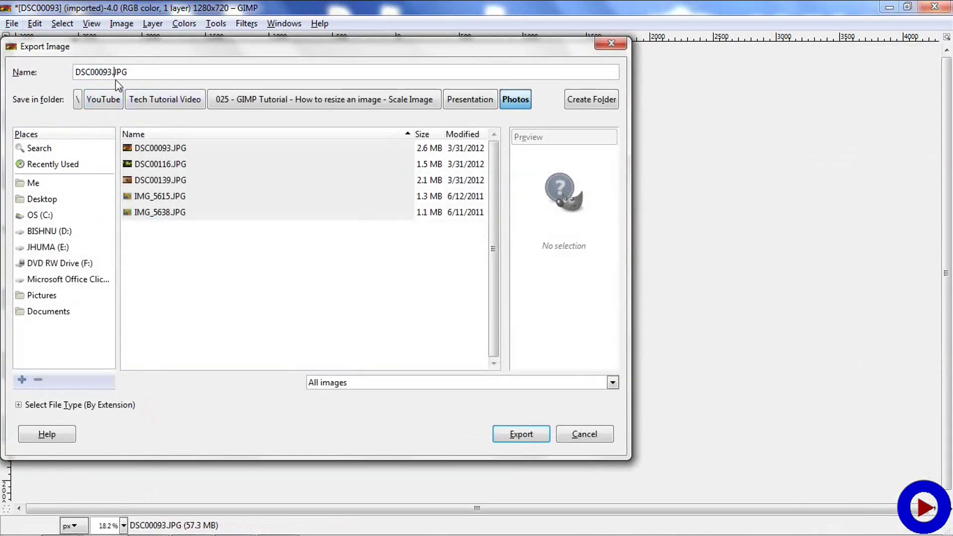
pyautogui.write('-new')
pyautogui.click(516, 442)
pyautogui.click(516, 442)
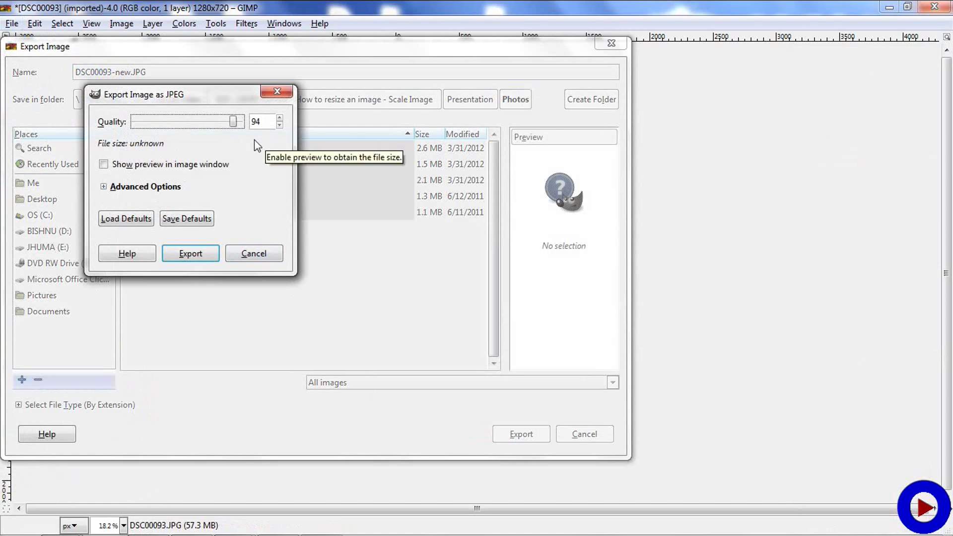
# Step: Confirm the JPEG export at quality 94
pyautogui.click(196, 256)
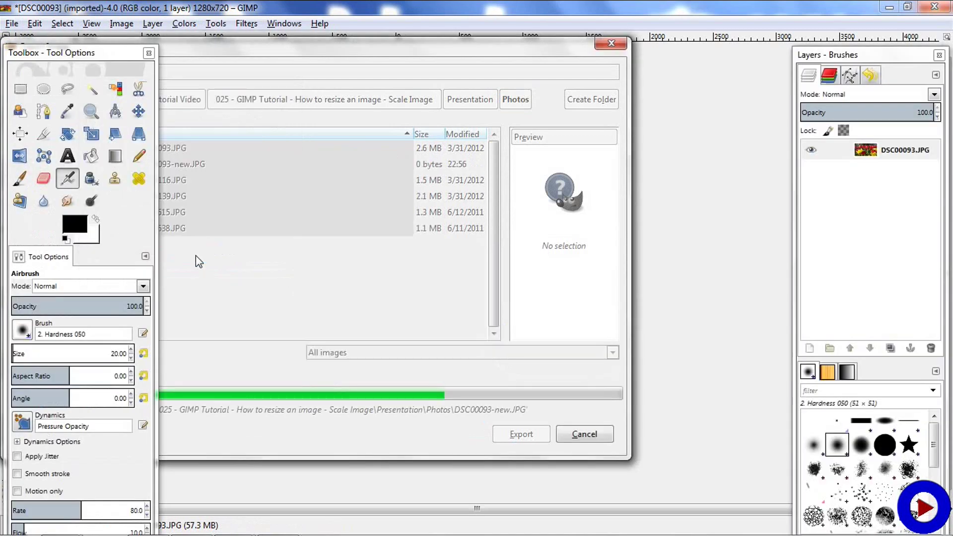